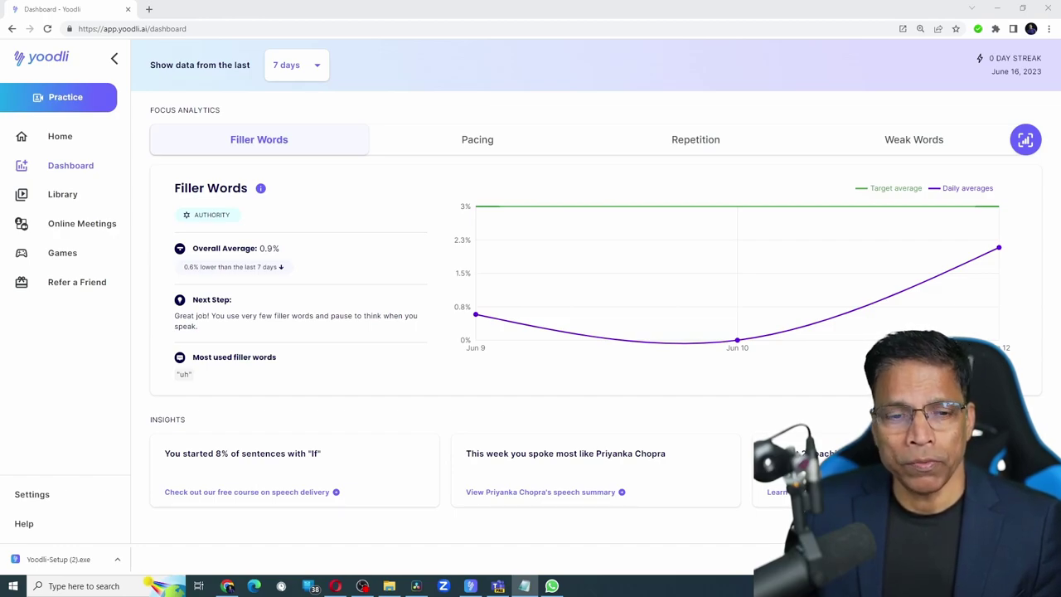
From Online Meetings, redownload the Private Yoodli installer and run Yoodli-Setup.exe
{"action": "left_click", "coordinate": [84, 228]}
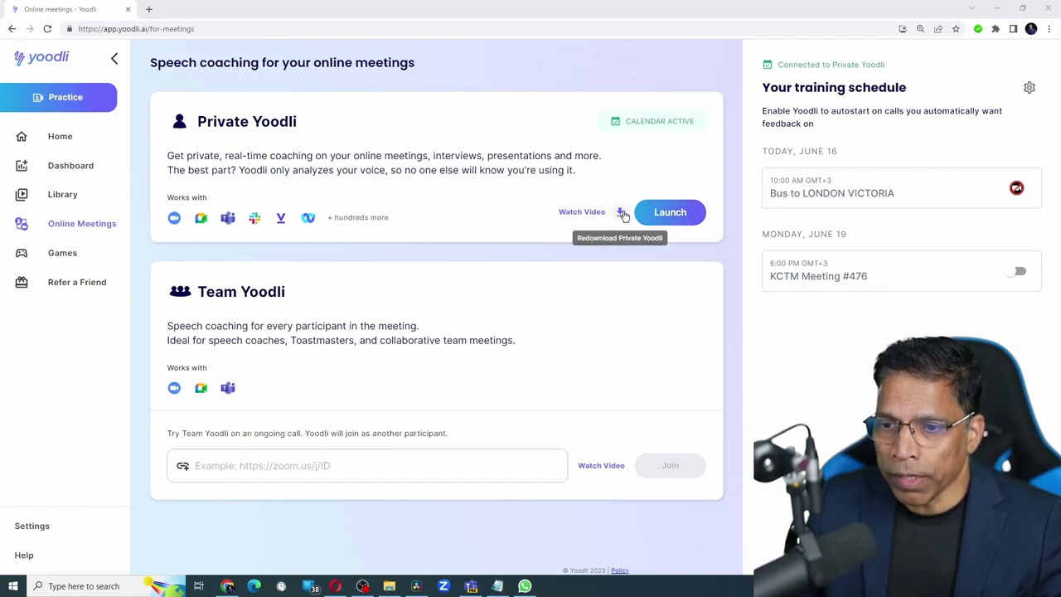
{"action": "left_click", "coordinate": [621, 213]}
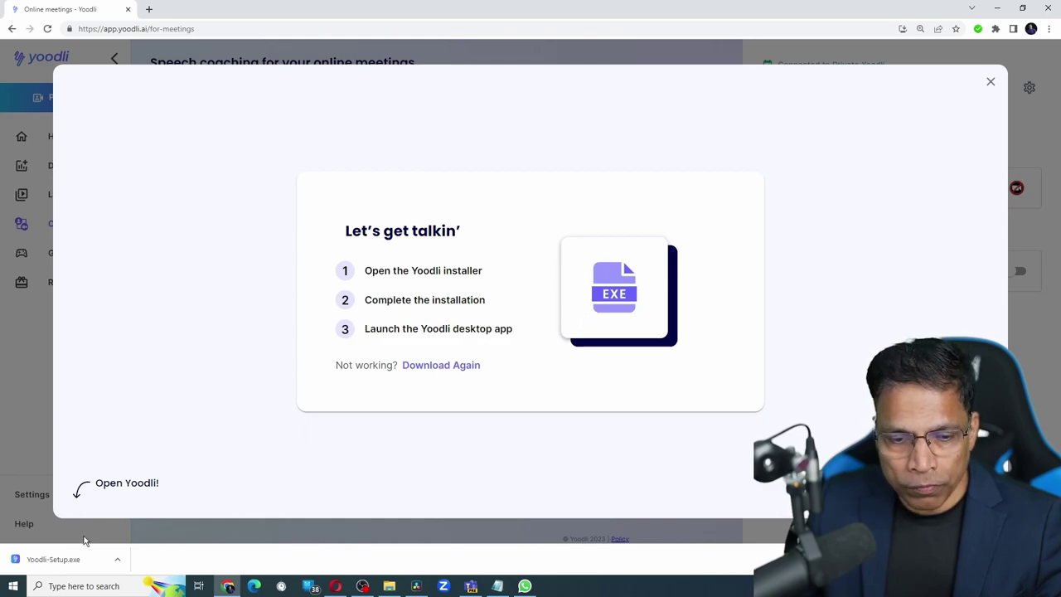
{"action": "left_click", "coordinate": [66, 561]}
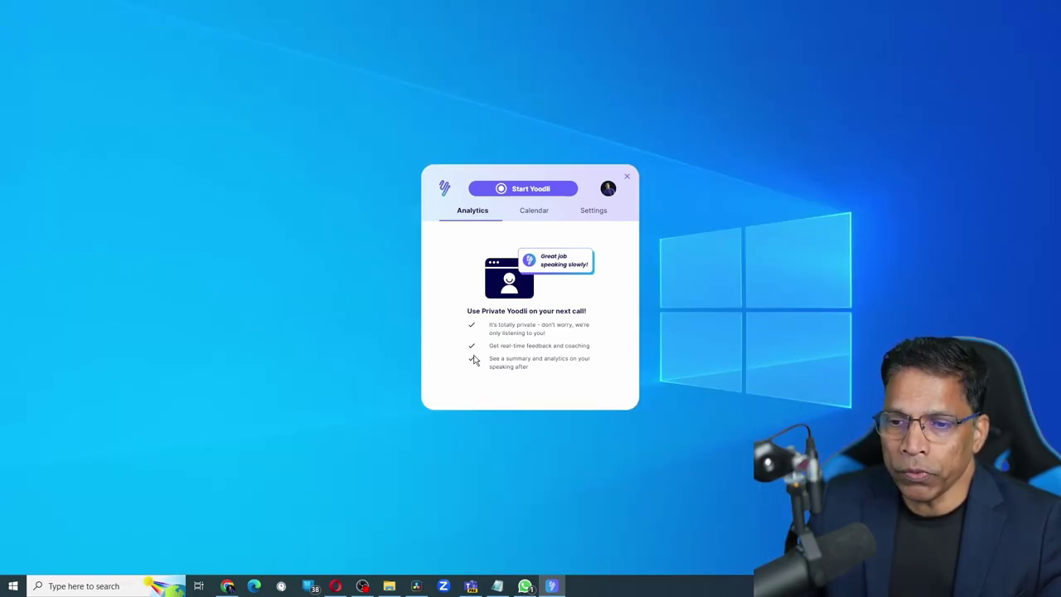
Show the Settings tab of the Private Yoodli widget
{"action": "left_click", "coordinate": [604, 218]}
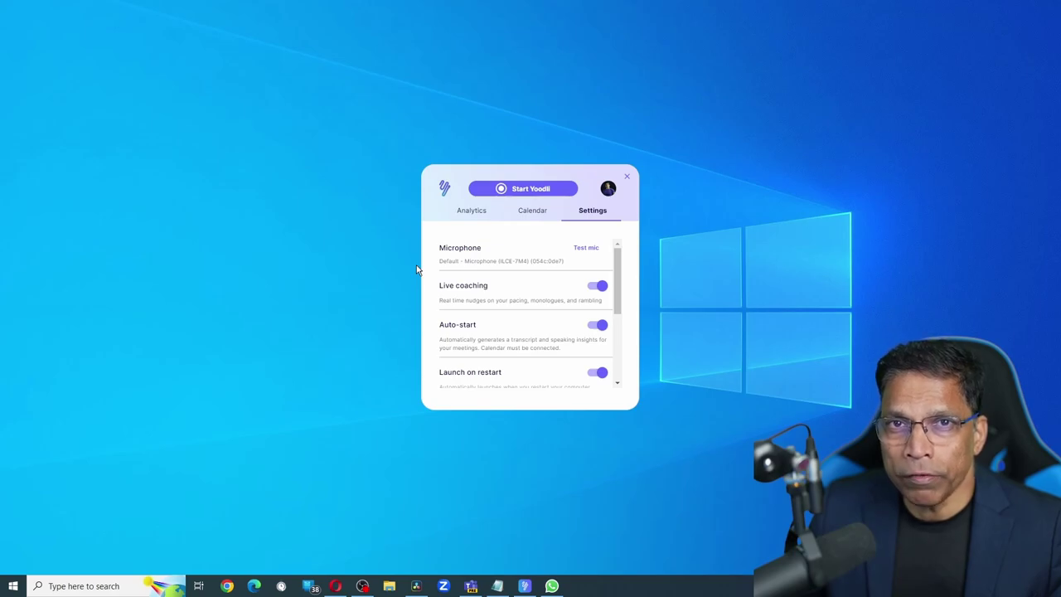
In Windows Sound settings, choose Microphone (RODECaster Pro Stereo) as input, then close Settings
{"action": "left_click", "coordinate": [13, 585]}
{"action": "left_click", "coordinate": [17, 544]}
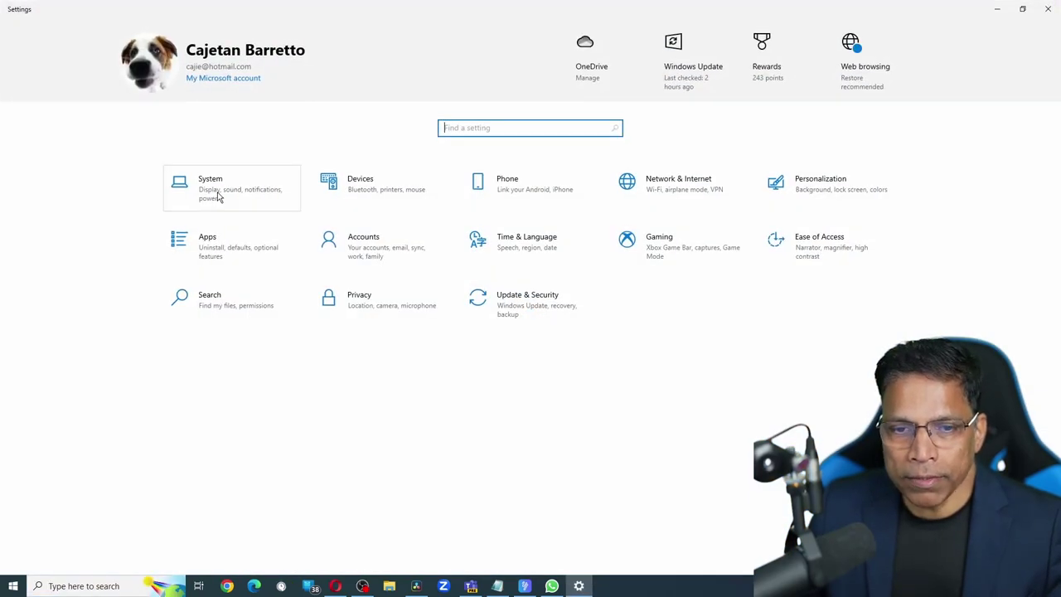
{"action": "left_click", "coordinate": [219, 197]}
{"action": "left_click", "coordinate": [35, 158]}
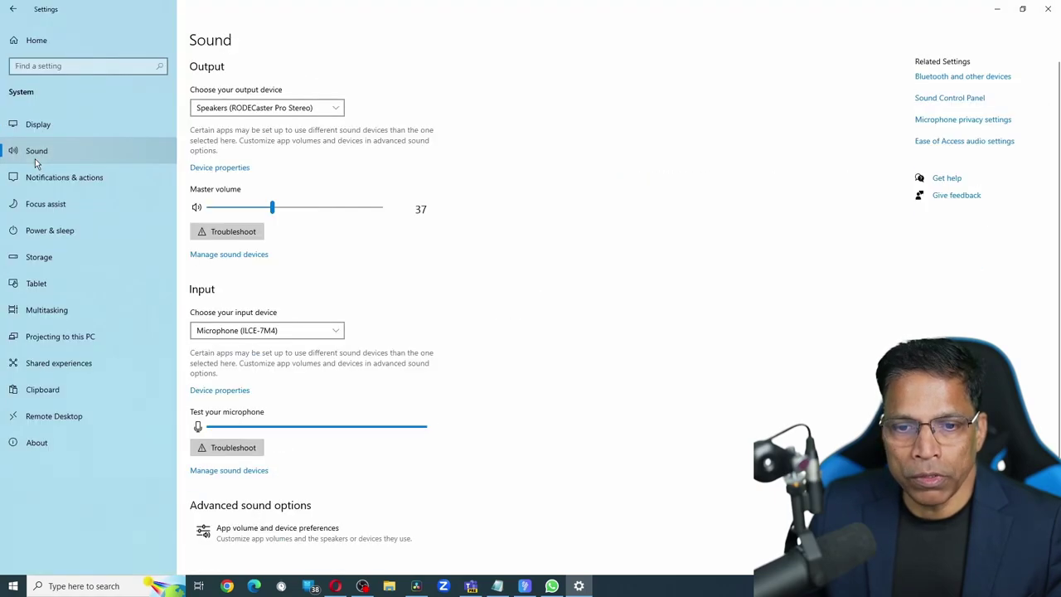
{"action": "left_click", "coordinate": [296, 332]}
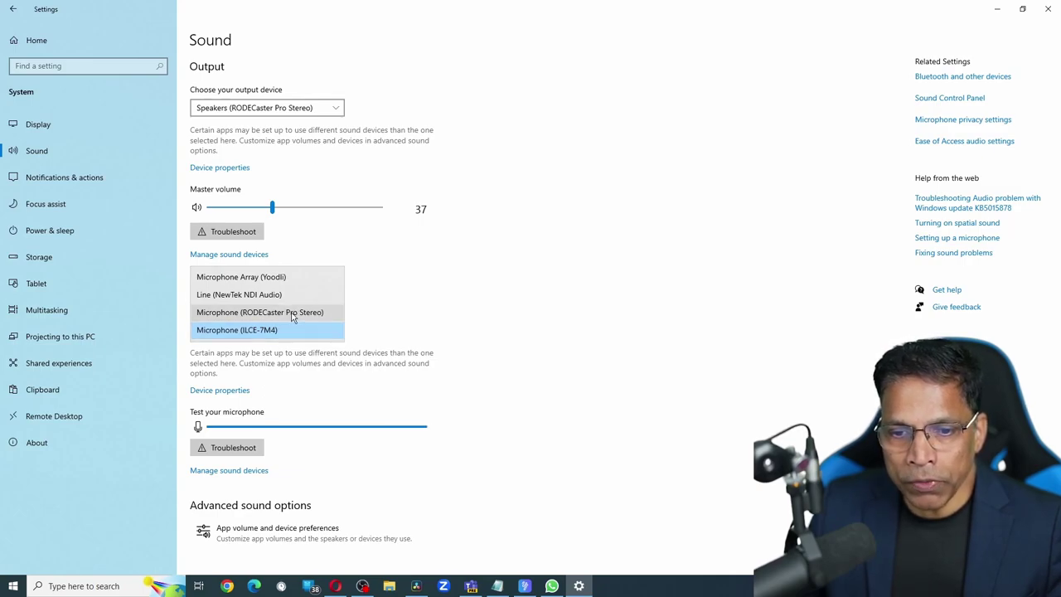
{"action": "left_click", "coordinate": [293, 314]}
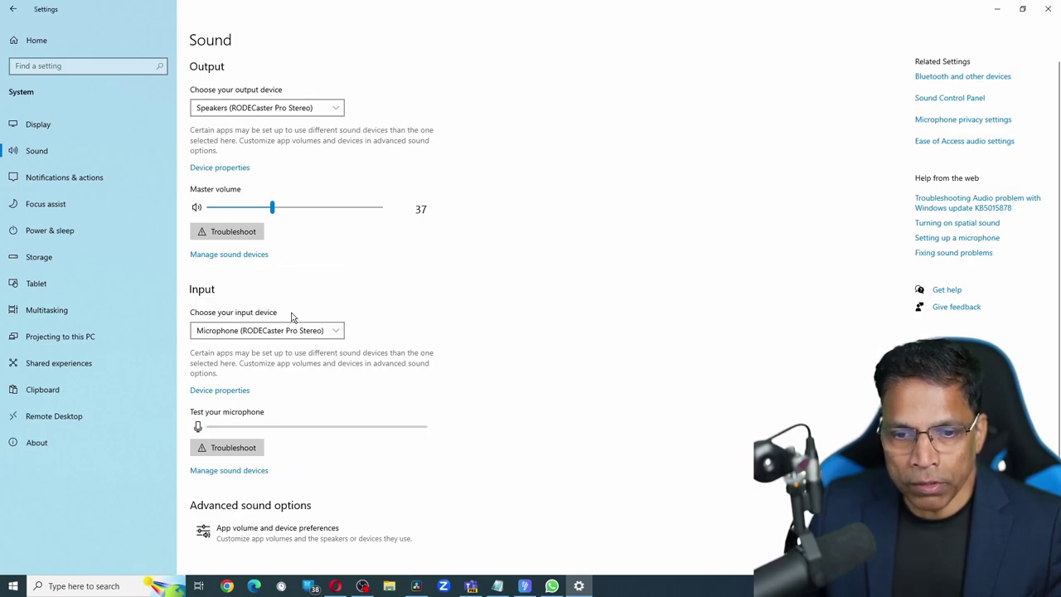
{"action": "left_click", "coordinate": [1048, 10]}
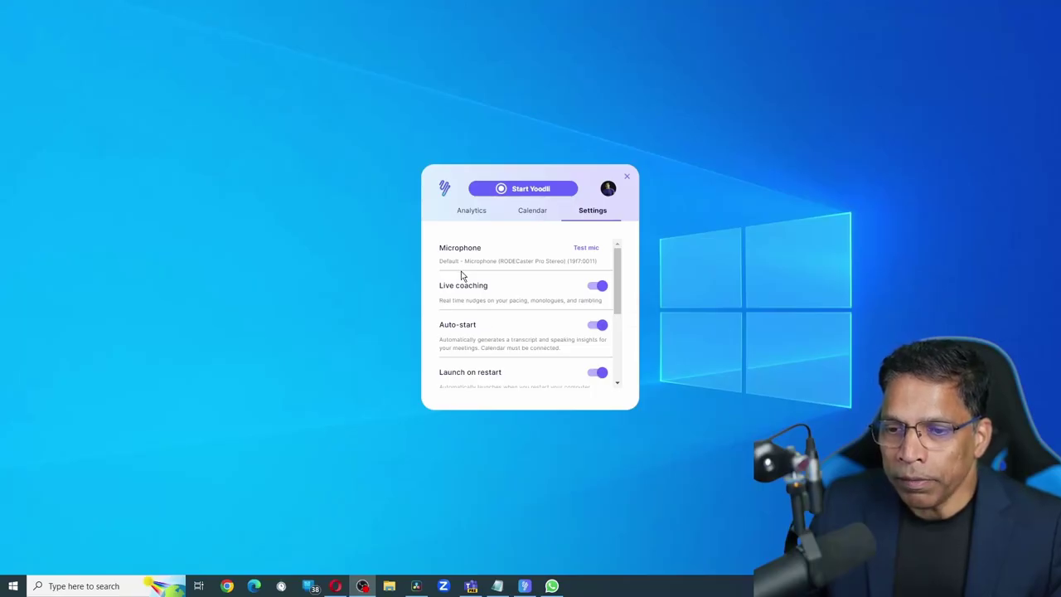
Run Yoodli's mic test, then review the Notifications, calendar and Enhanced Privacy settings below
{"action": "left_click", "coordinate": [587, 249]}
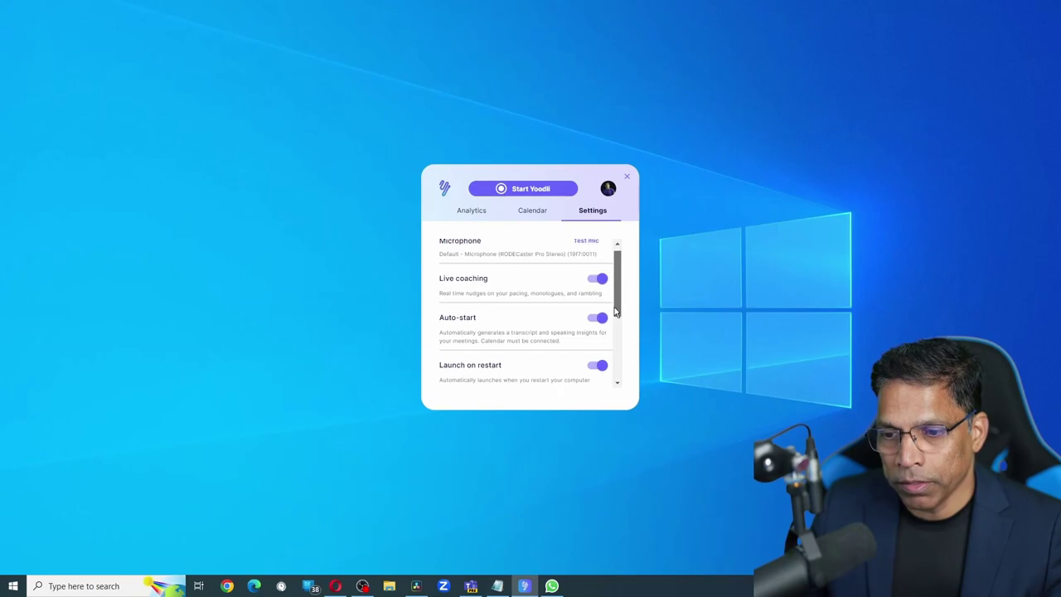
{"action": "scroll", "coordinate": [614, 307], "scroll_direction": "down", "scroll_amount": 5}
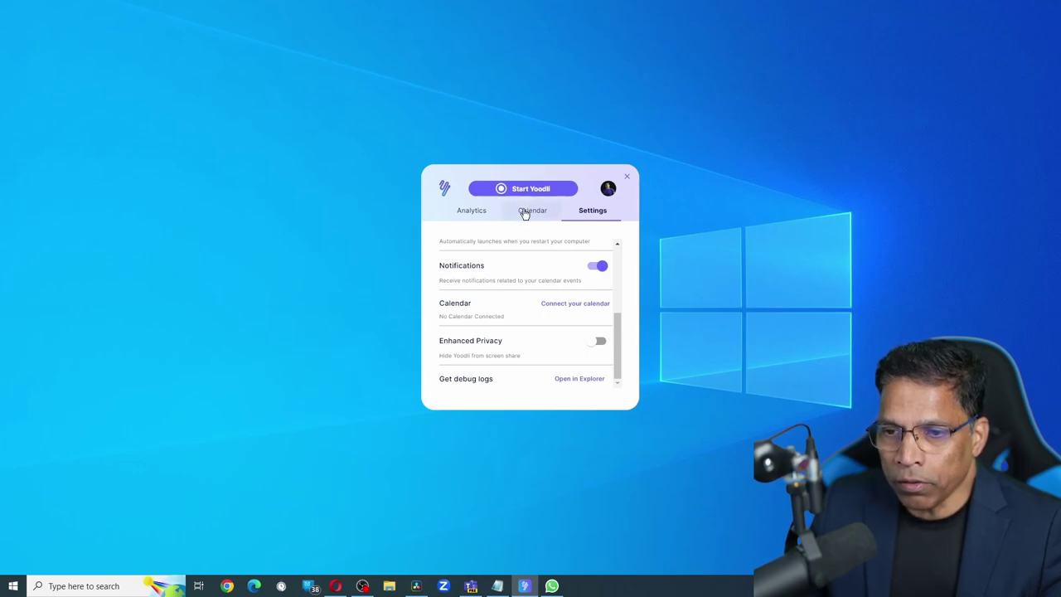
Choose Google Calendar under the widget's Calendar options to open Yoodli's web setup page
{"action": "left_click", "coordinate": [524, 212]}
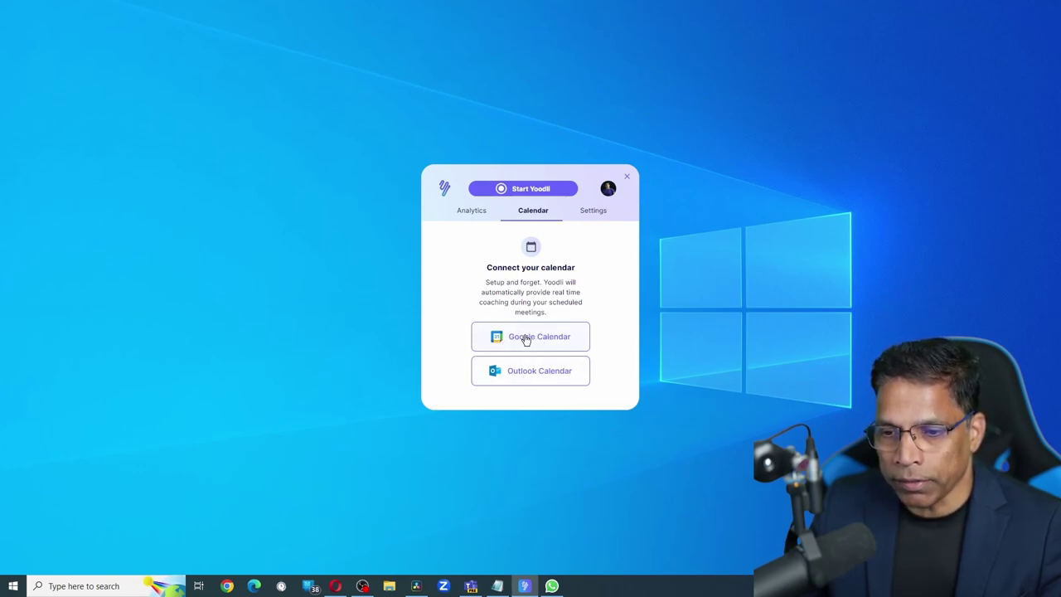
{"action": "left_click", "coordinate": [526, 340]}
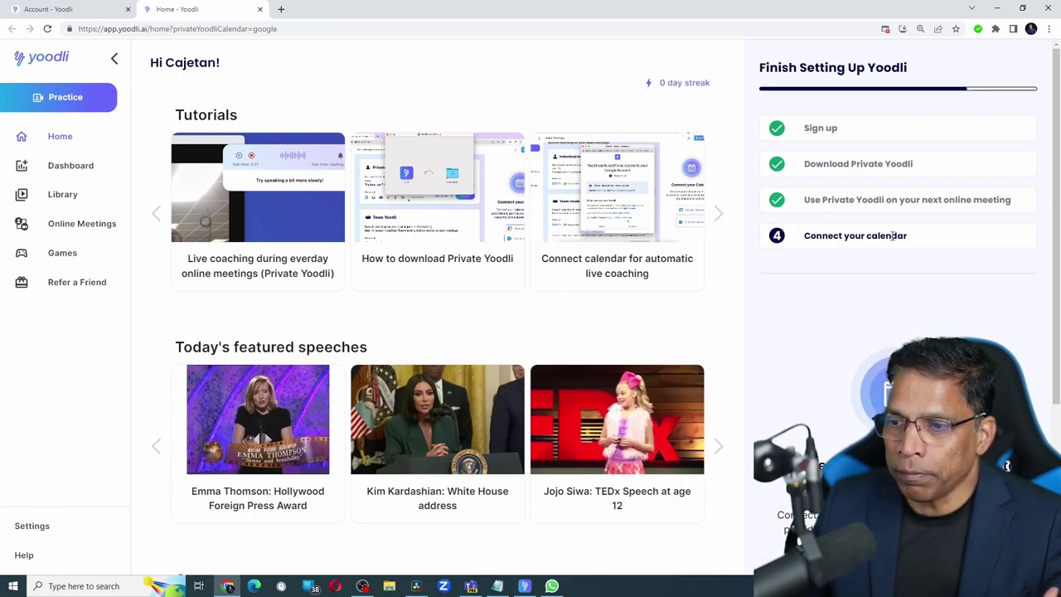
Connect Google Calendar to Yoodli and set autostart Active for the June 19 KCTM Meeting #476
{"action": "scroll", "coordinate": [892, 235], "scroll_direction": "down", "scroll_amount": 3}
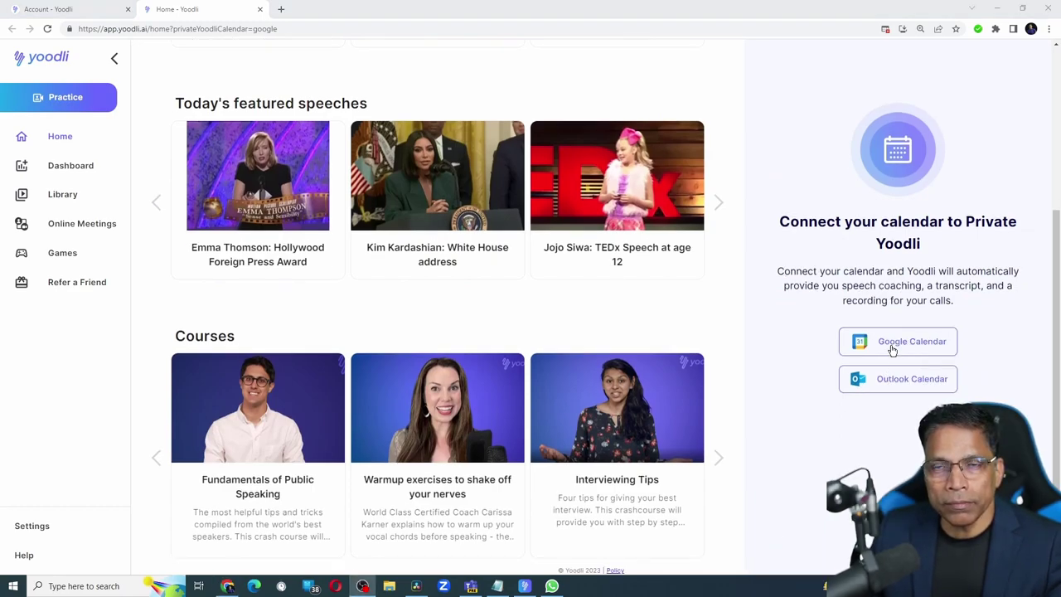
{"action": "scroll", "coordinate": [535, 330], "scroll_direction": "down", "scroll_amount": 2}
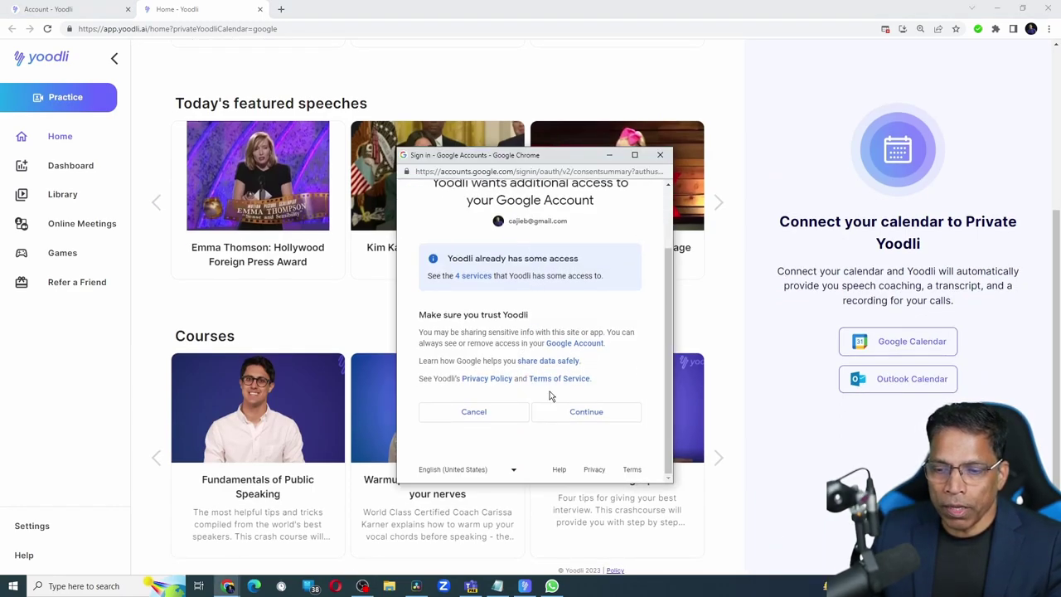
{"action": "left_click", "coordinate": [599, 419]}
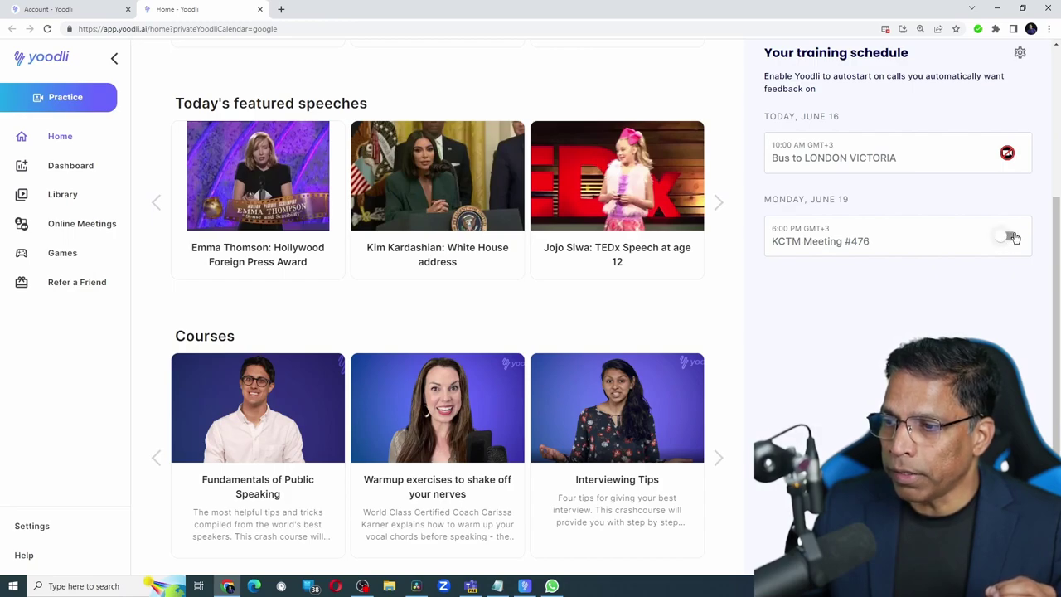
{"action": "left_click", "coordinate": [1011, 237]}
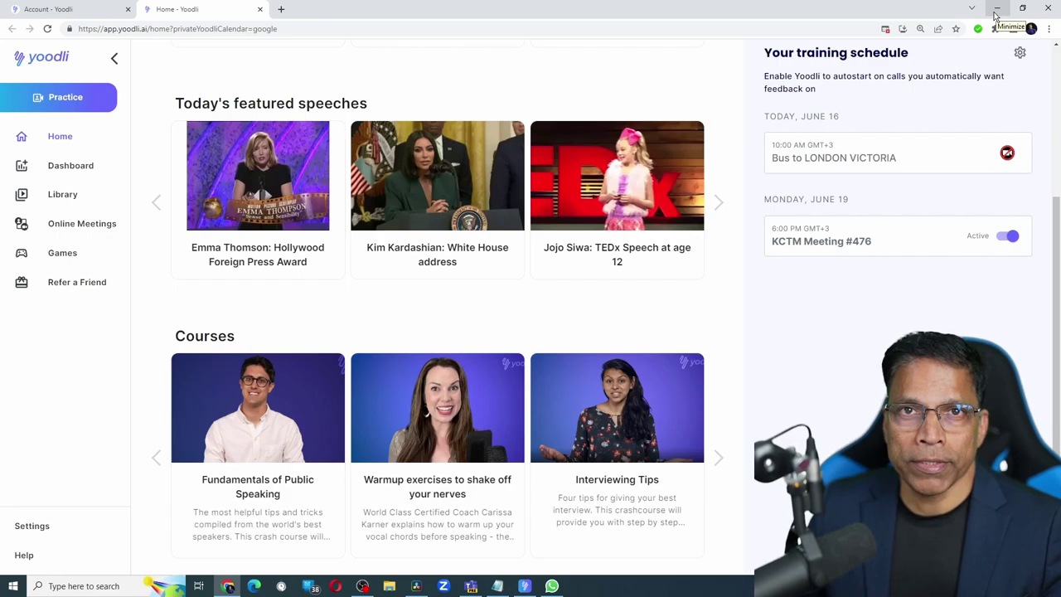
Minimize Chrome and start a live coaching session with Start Yoodli in the desktop widget
{"action": "left_click", "coordinate": [997, 15]}
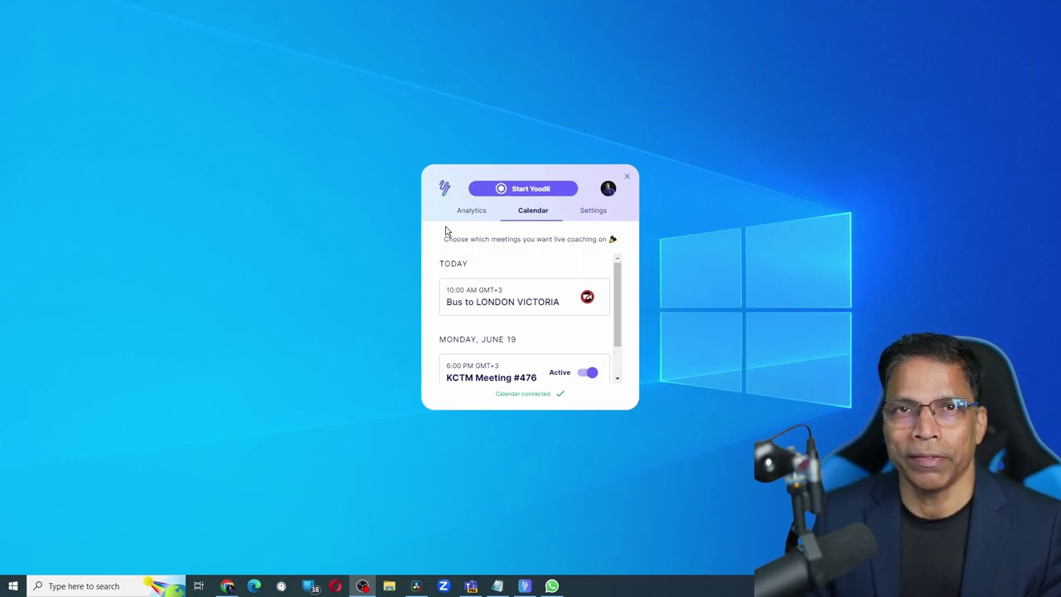
{"action": "left_click", "coordinate": [535, 190]}
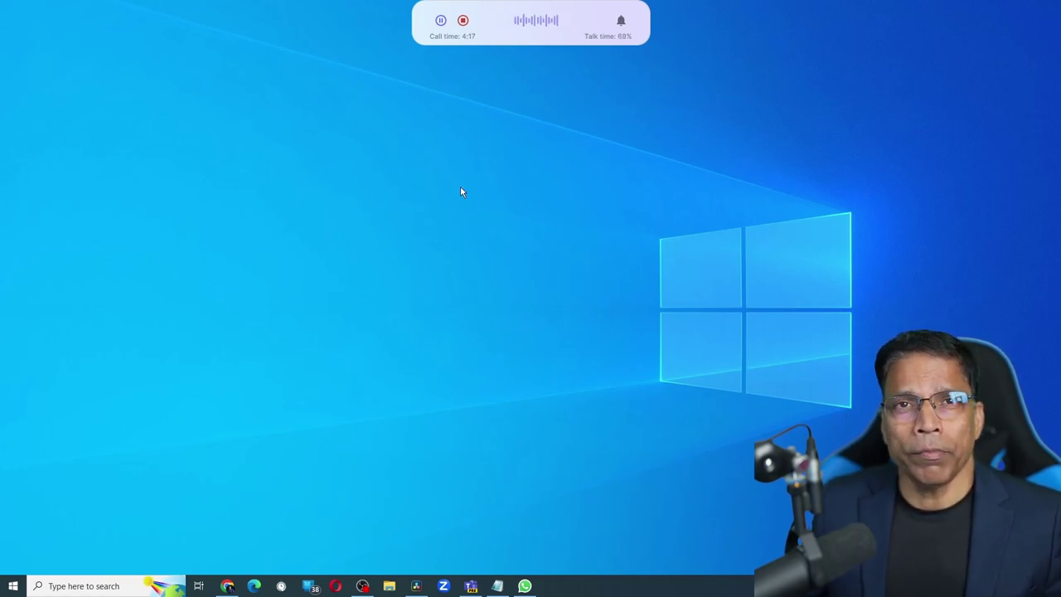
Stop Yoodli to get 'Private Speech Coach' analytics: 0% filler words, 0 monologues, 134 wpm
{"action": "left_click", "coordinate": [462, 21]}
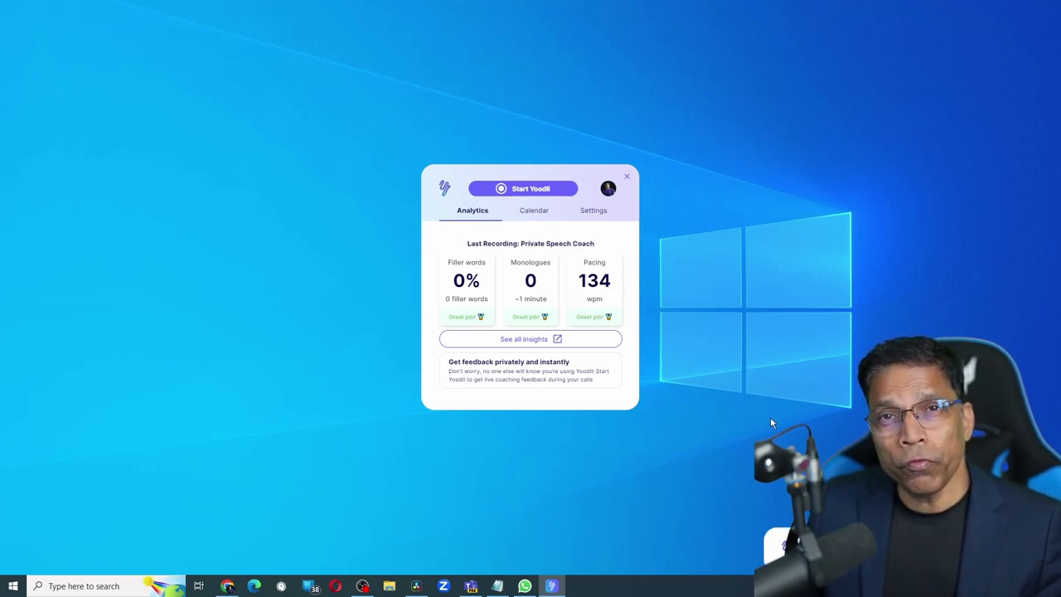
Open all insights for 'Private Speech Coach' and view the Delivery tab's Pacing Variation chart
{"action": "left_click", "coordinate": [524, 339]}
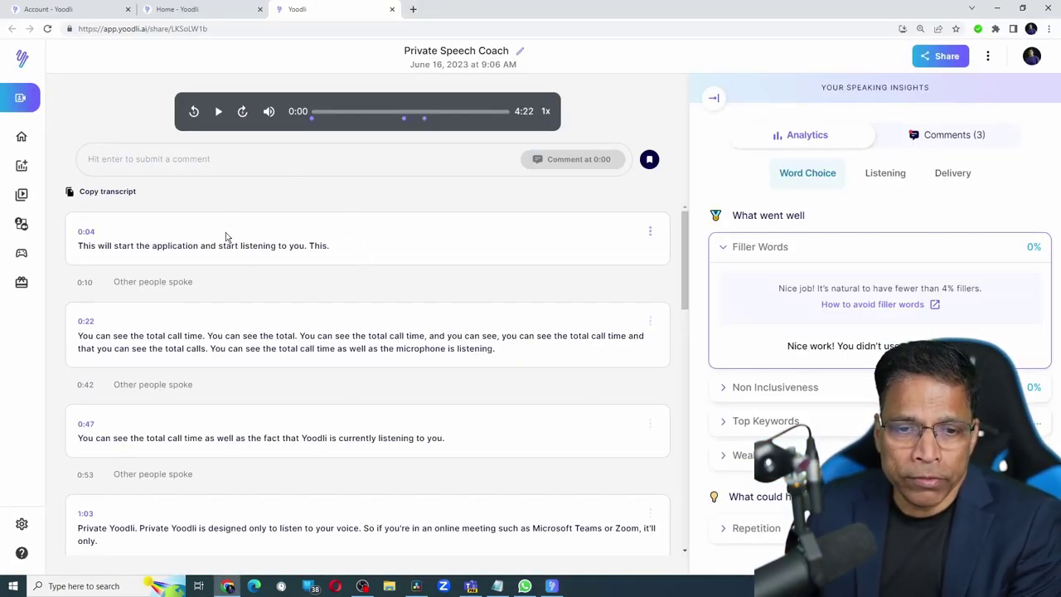
{"action": "scroll", "coordinate": [224, 238], "scroll_direction": "down", "scroll_amount": 5}
{"action": "scroll", "coordinate": [225, 237], "scroll_direction": "down", "scroll_amount": 3}
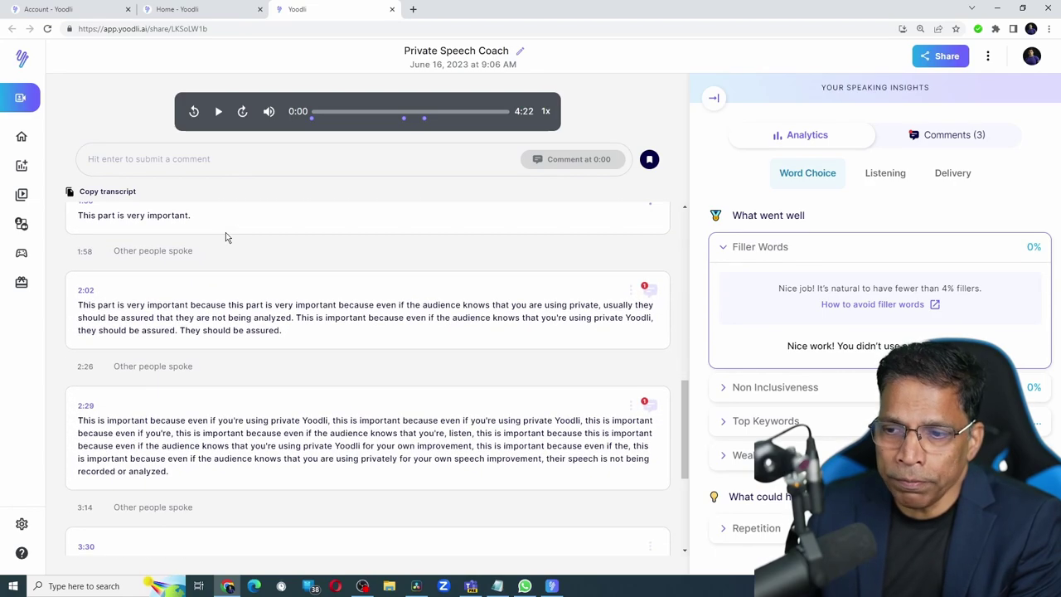
{"action": "left_click", "coordinate": [948, 175]}
{"action": "scroll", "coordinate": [947, 175], "scroll_direction": "down", "scroll_amount": 3}
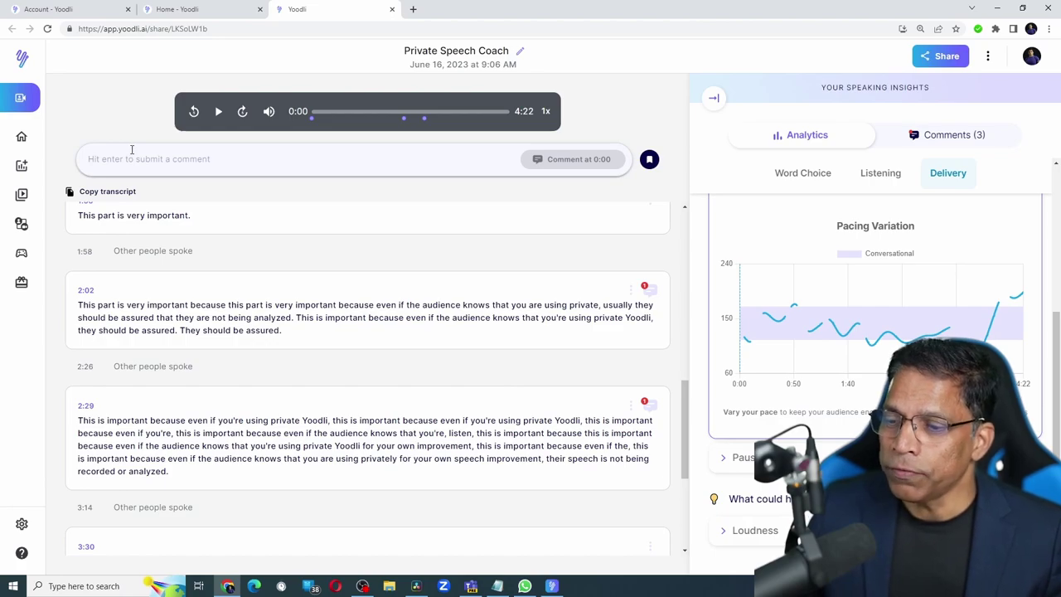